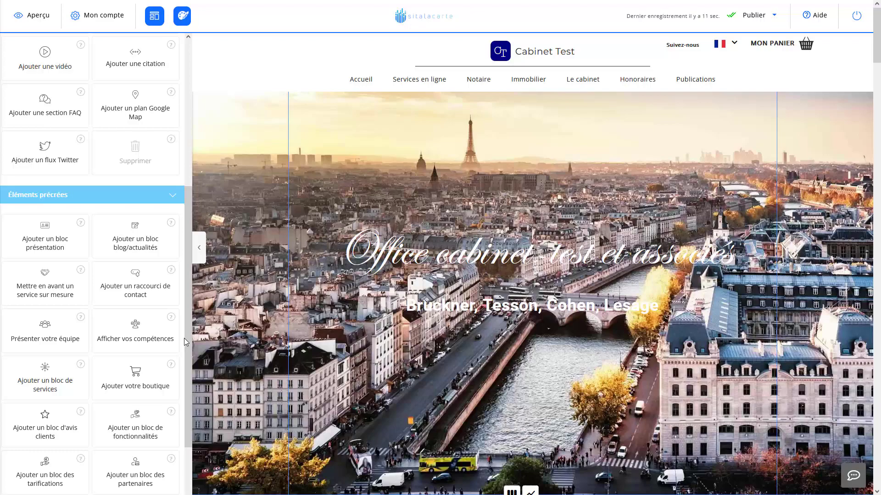
# Examine the online services block in the SERVICES EN LIGNE section of the home page.
pyautogui.scroll(-8, 442, 352)
pyautogui.scroll(-15, 442, 352)
pyautogui.scroll(-12, 439, 351)
pyautogui.scroll(-6, 439, 355)
pyautogui.scroll(1, 413, 294)
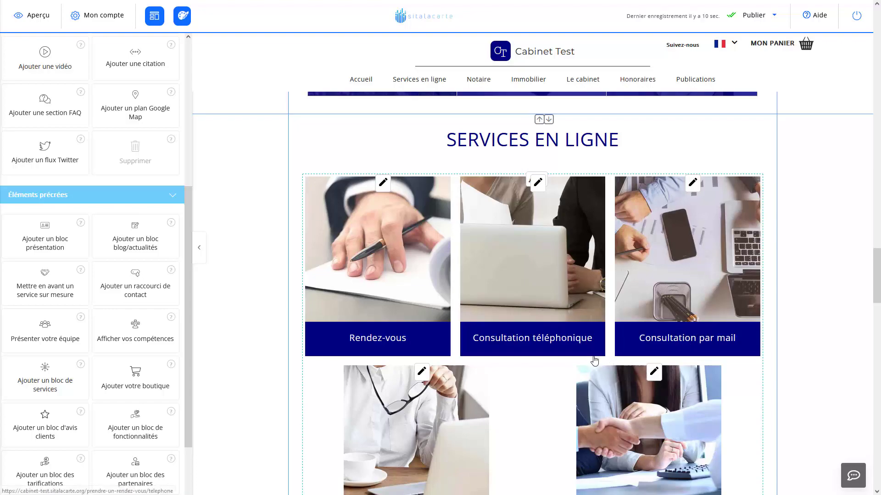
pyautogui.scroll(-2, 591, 360)
pyautogui.scroll(1, 544, 354)
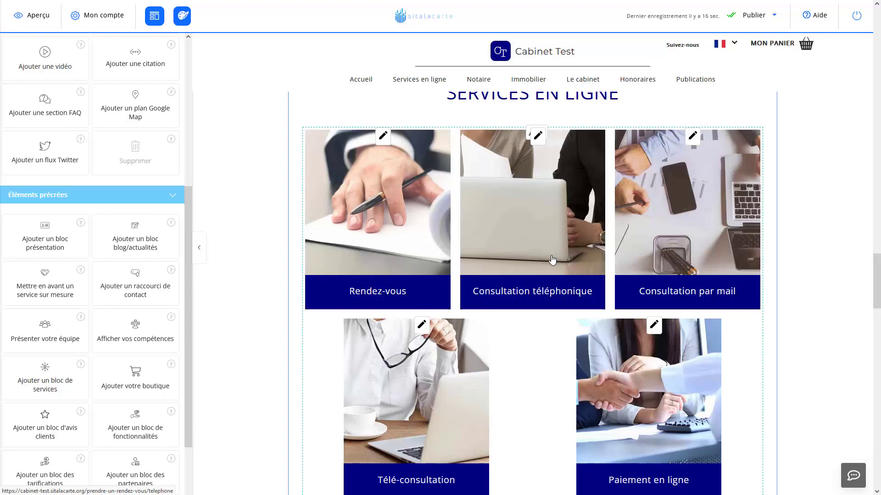
pyautogui.scroll(-1, 504, 257)
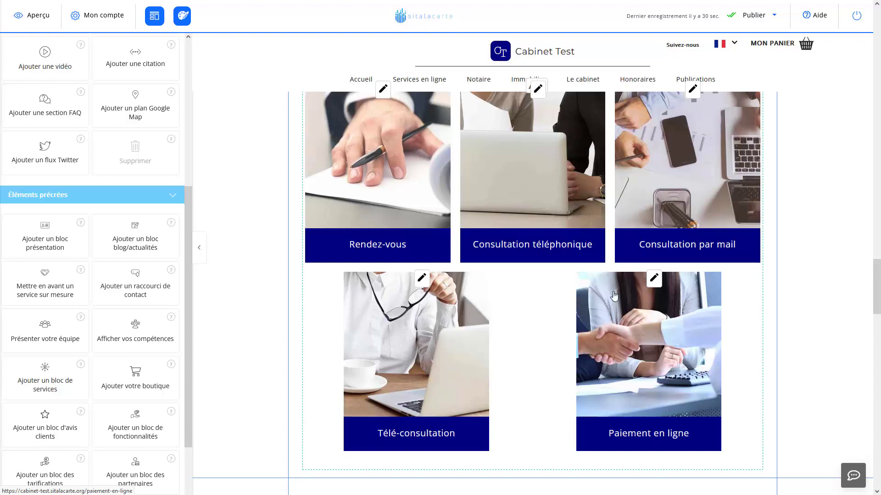
pyautogui.scroll(2, 660, 314)
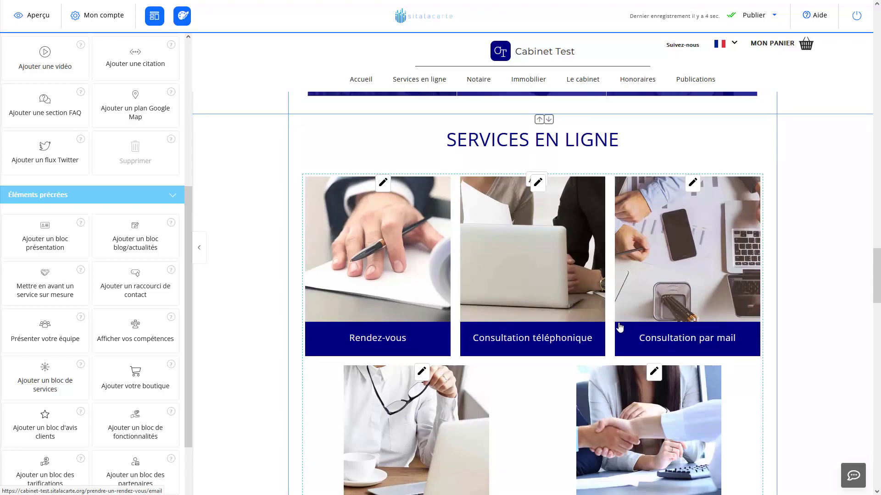
pyautogui.scroll(8, 618, 321)
pyautogui.scroll(-15, 617, 312)
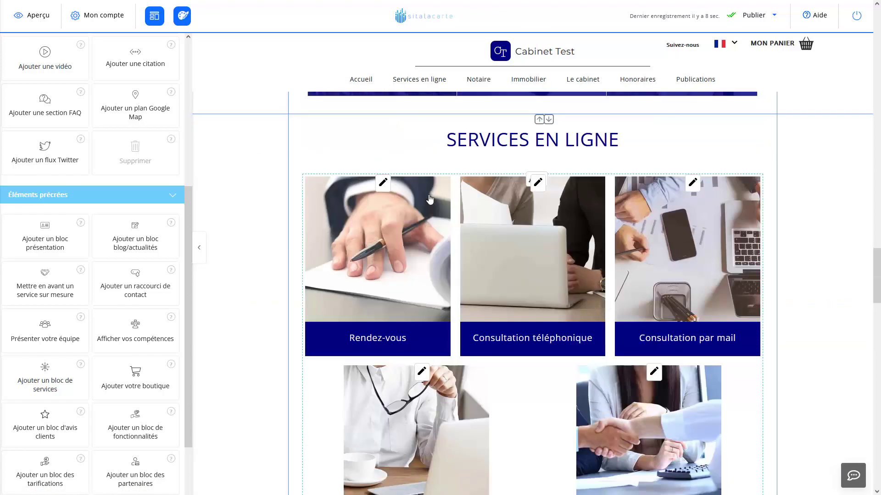
# Delete the block of service image cards below the SERVICES EN LIGNE title.
pyautogui.click(451, 223)
pyautogui.scroll(-4, 476, 271)
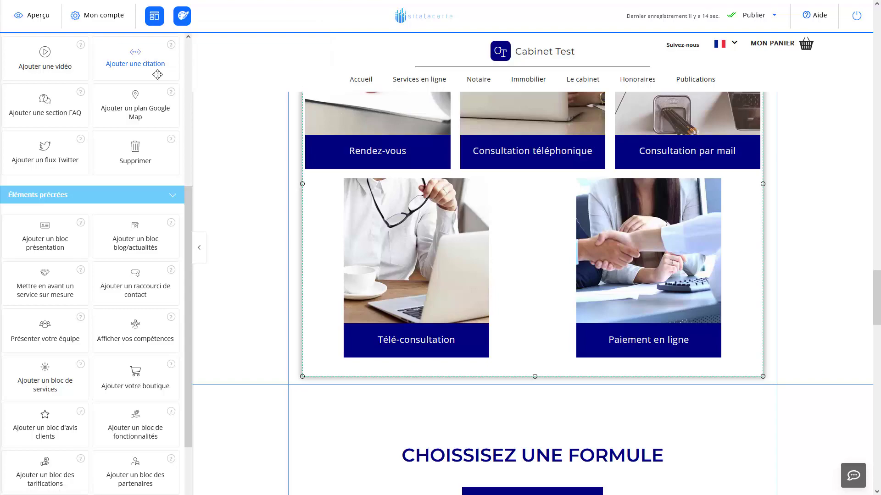
pyautogui.scroll(3, 467, 237)
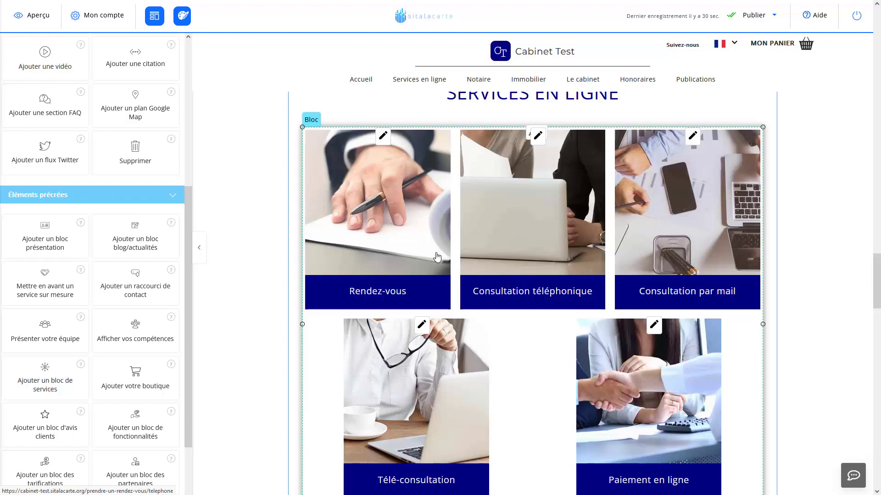
pyautogui.moveTo(188, 198); pyautogui.dragTo(188, 51)
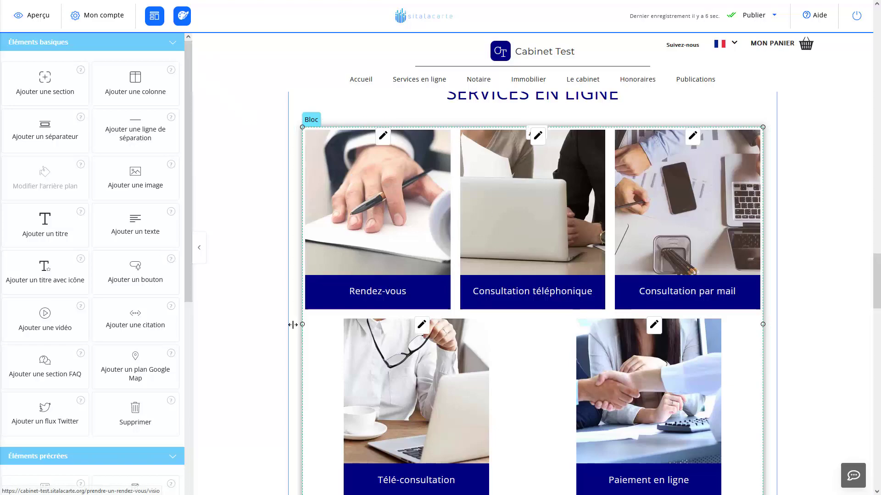
pyautogui.click(198, 250)
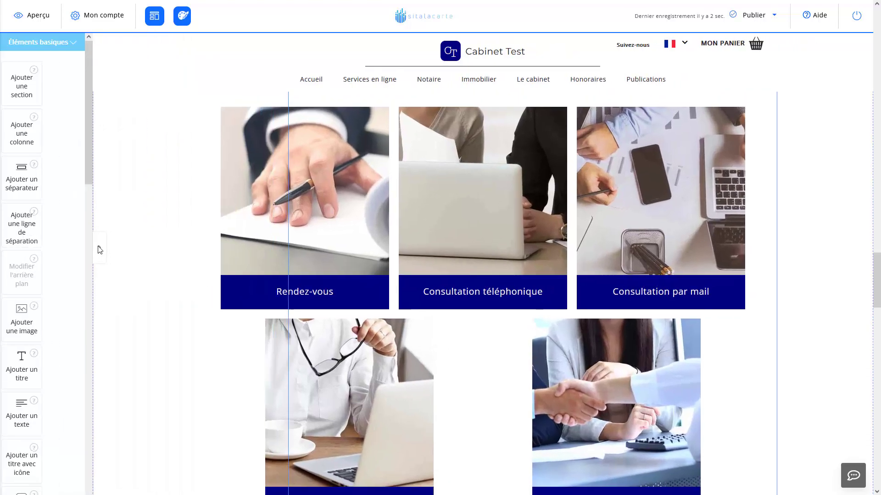
pyautogui.click(11, 252)
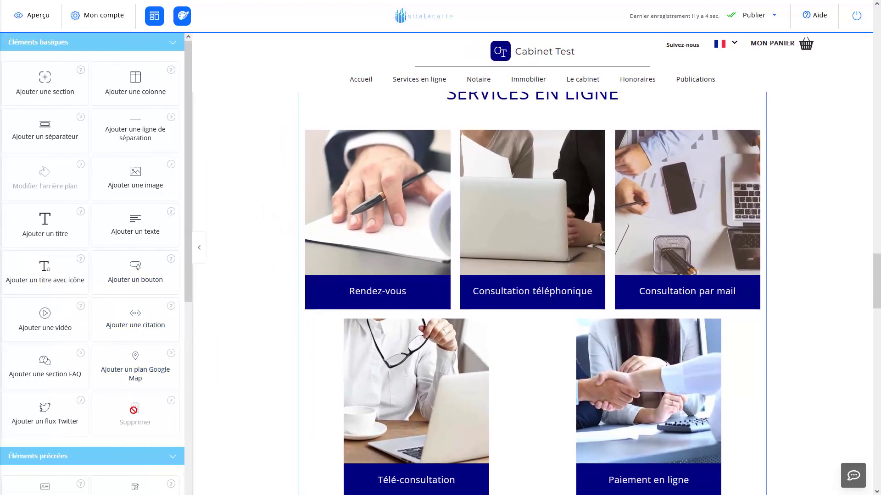
pyautogui.click(318, 350)
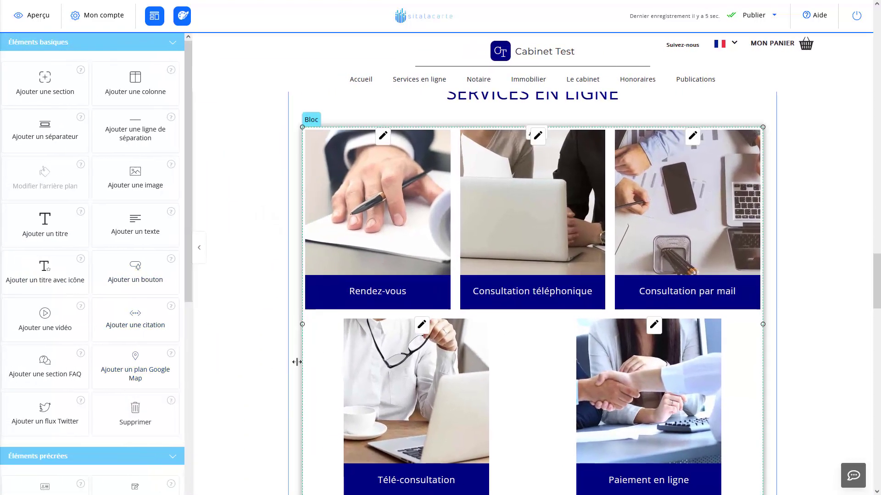
pyautogui.click(136, 414)
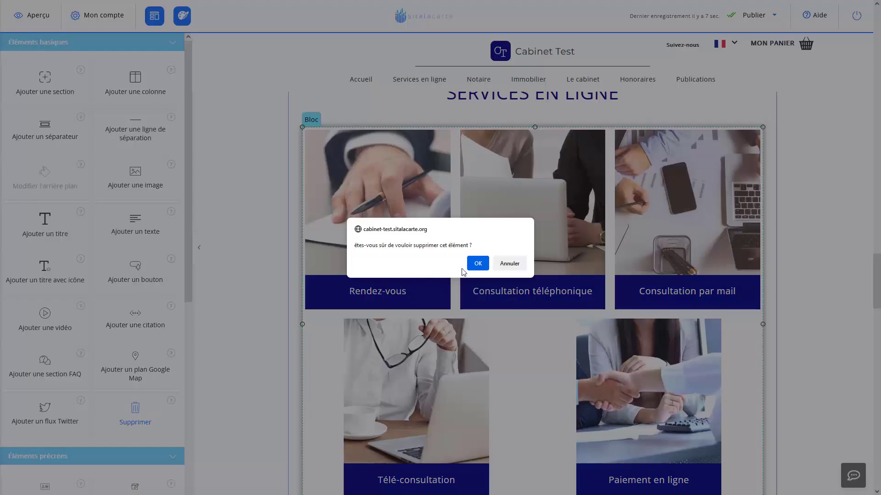
pyautogui.click(477, 263)
# Add a prebuilt services block directly below the SERVICES EN LIGNE title.
pyautogui.scroll(3, 368, 273)
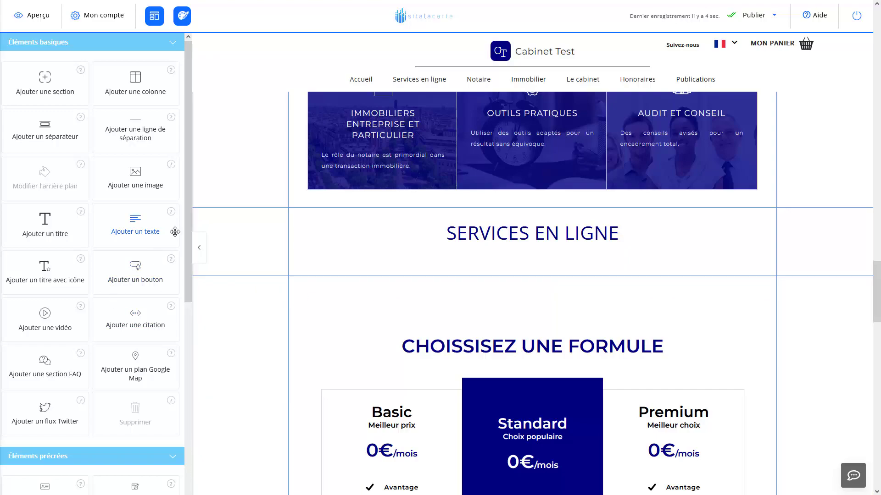
pyautogui.moveTo(188, 218); pyautogui.dragTo(170, 391)
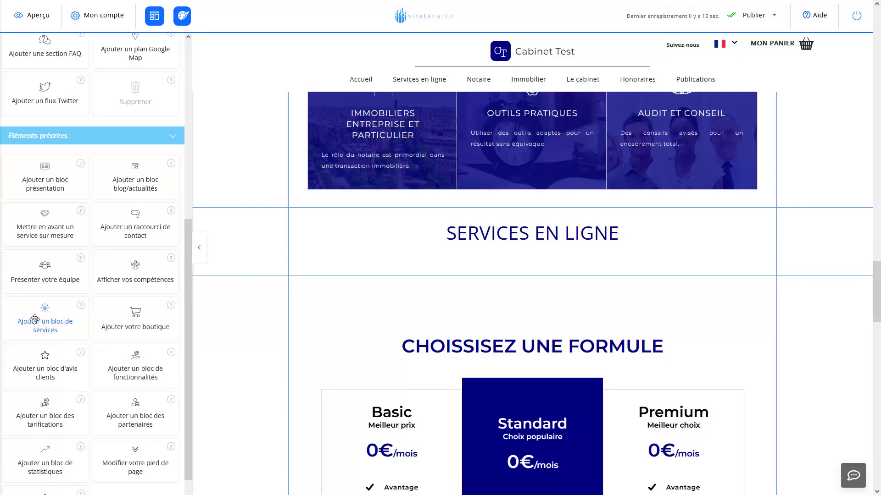
pyautogui.moveTo(36, 319); pyautogui.dragTo(367, 261)
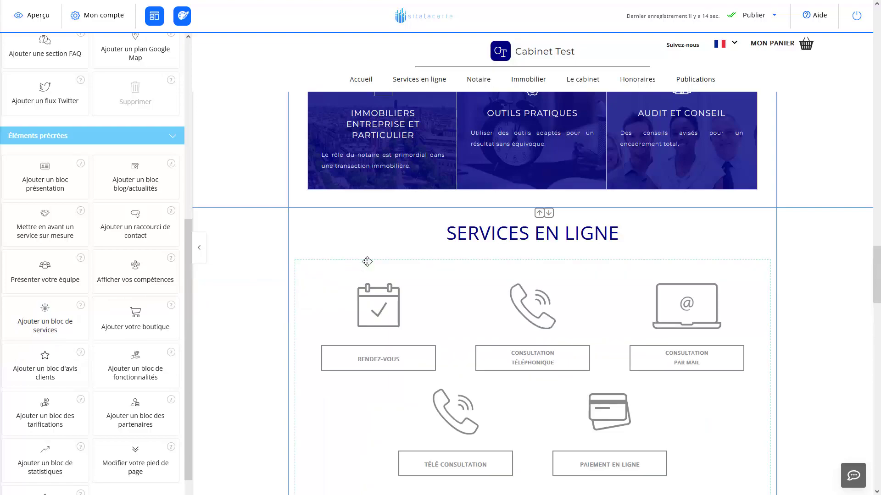
pyautogui.scroll(-2, 367, 261)
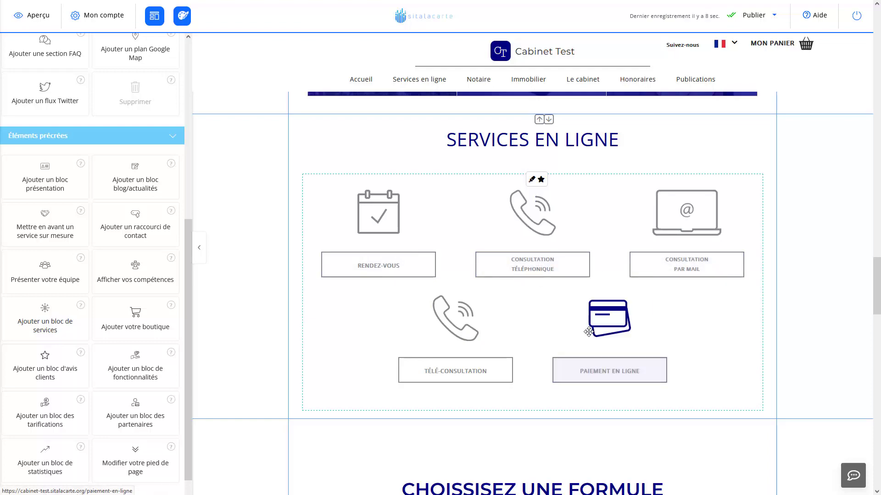
# Preview and compare the four alternative design variants of the new services block.
pyautogui.click(533, 184)
pyautogui.click(407, 152)
pyautogui.click(453, 152)
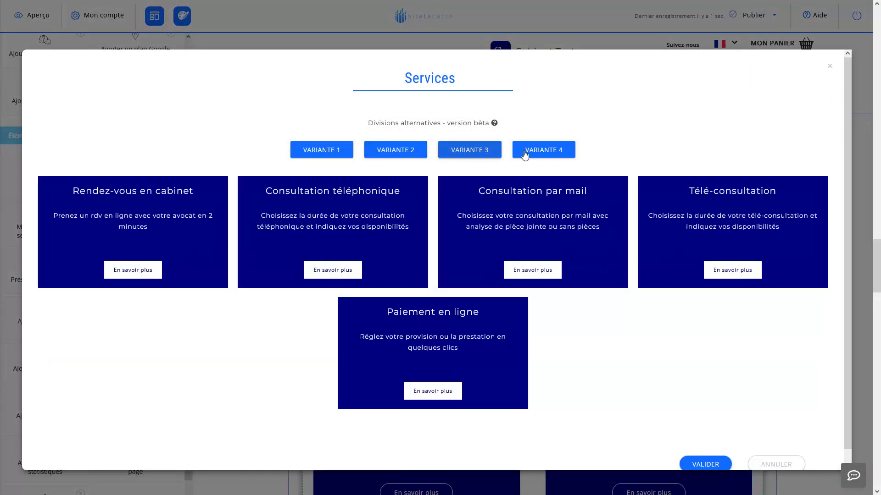
pyautogui.click(530, 154)
pyautogui.scroll(-8, 525, 313)
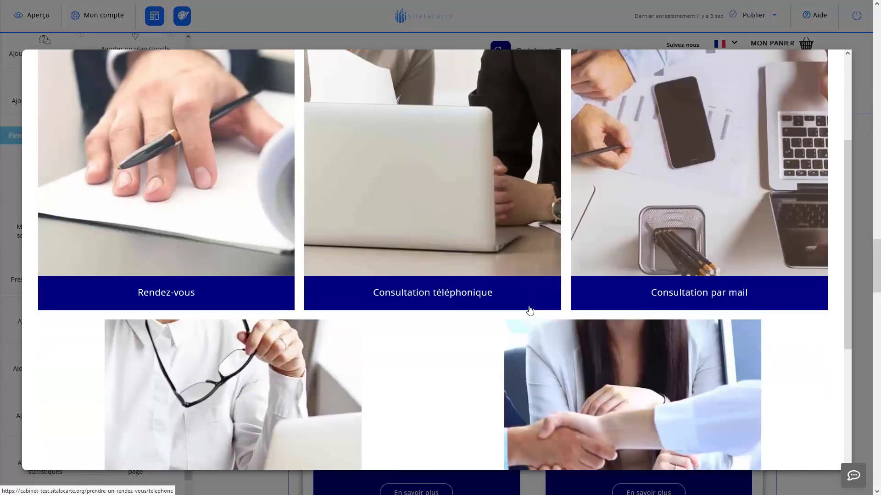
pyautogui.scroll(7, 454, 323)
pyautogui.scroll(1, 454, 322)
pyautogui.click(395, 148)
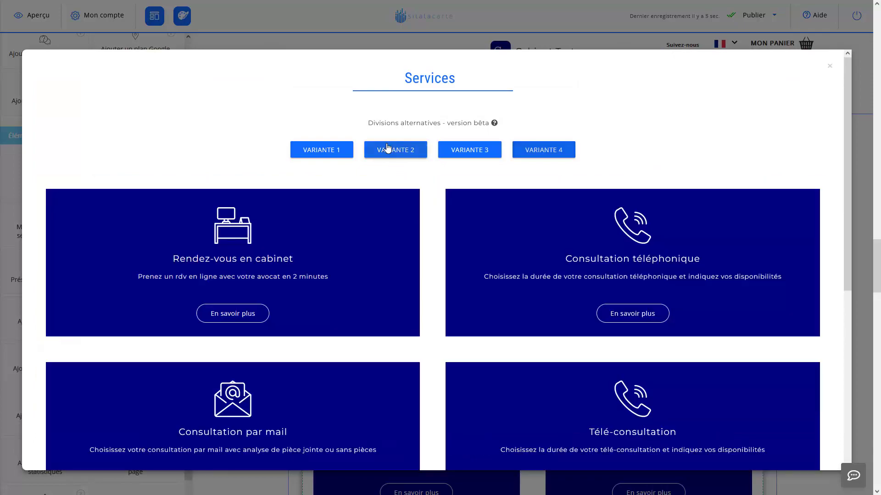
pyautogui.click(327, 149)
pyautogui.click(465, 152)
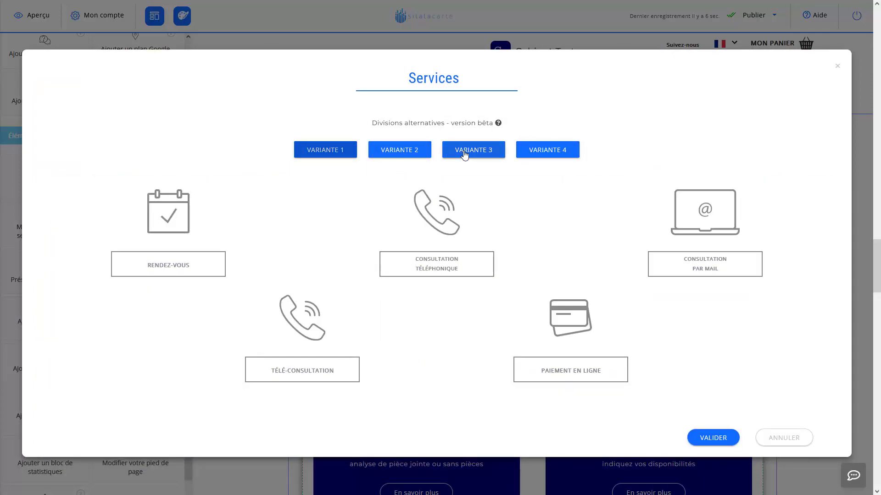
# Apply the Variante 4 design to the services block.
pyautogui.click(532, 151)
pyautogui.scroll(-8, 633, 276)
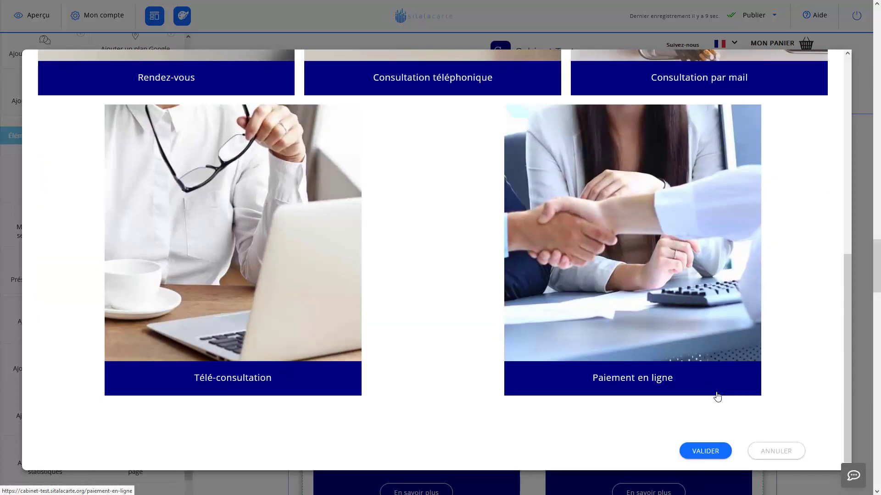
pyautogui.click(704, 451)
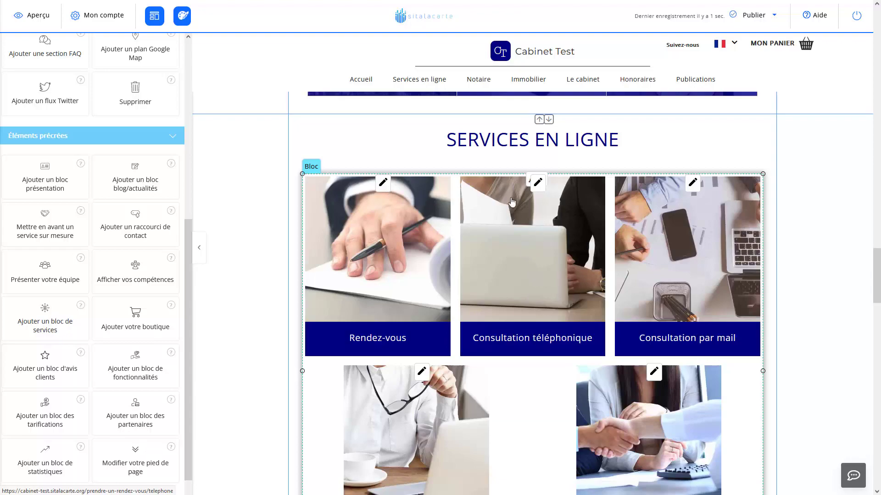
pyautogui.scroll(-2, 647, 271)
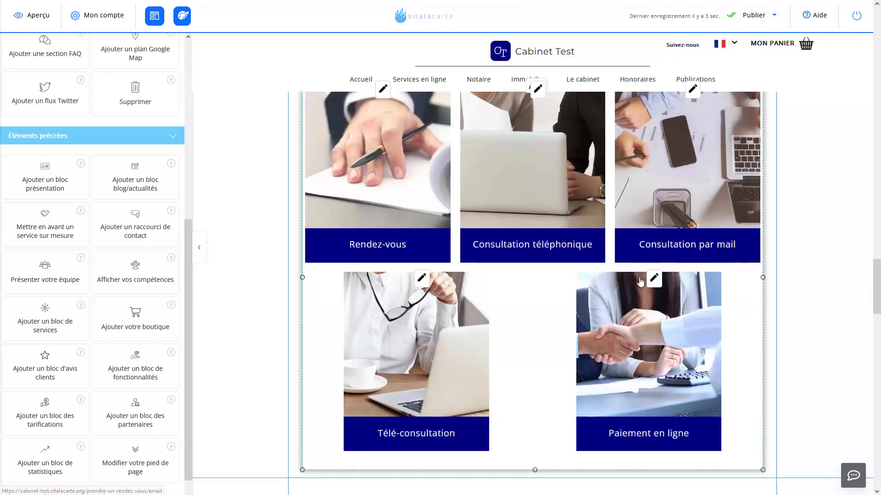
pyautogui.scroll(3, 537, 243)
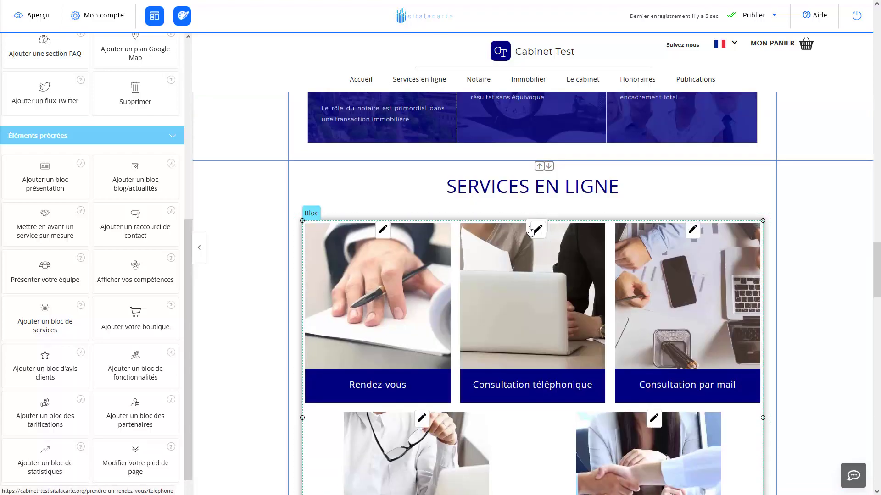
# Switch the services block's design to Variante 2.
pyautogui.click(536, 229)
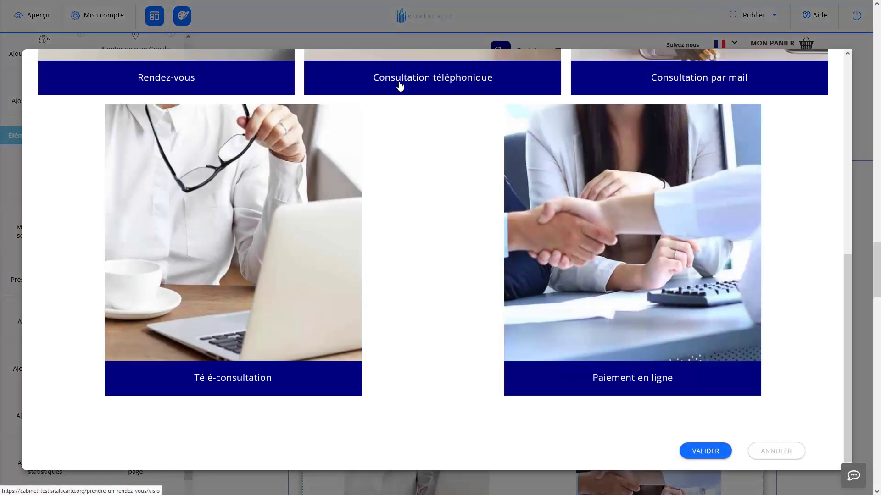
pyautogui.scroll(7, 440, 262)
pyautogui.click(344, 149)
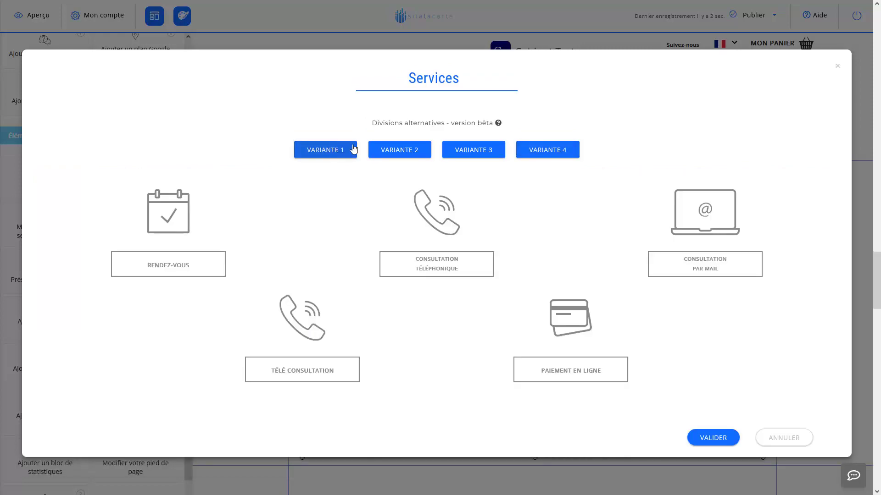
pyautogui.click(398, 150)
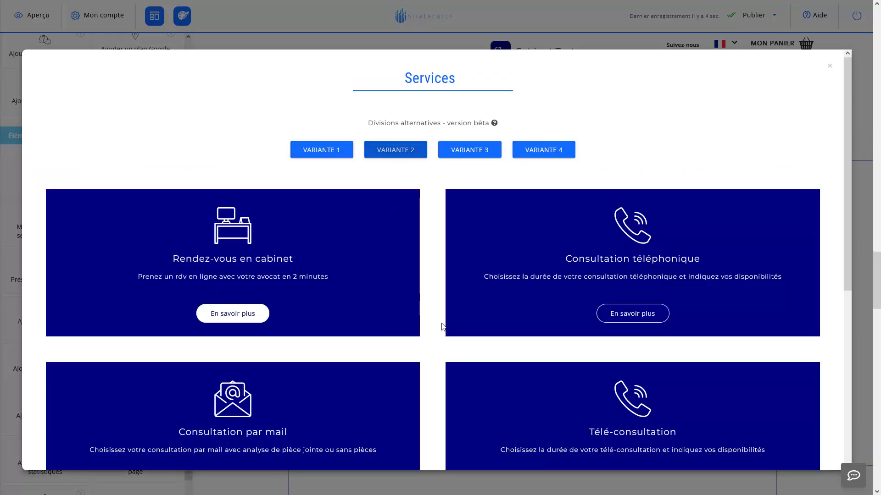
pyautogui.scroll(-6, 435, 321)
pyautogui.click(703, 453)
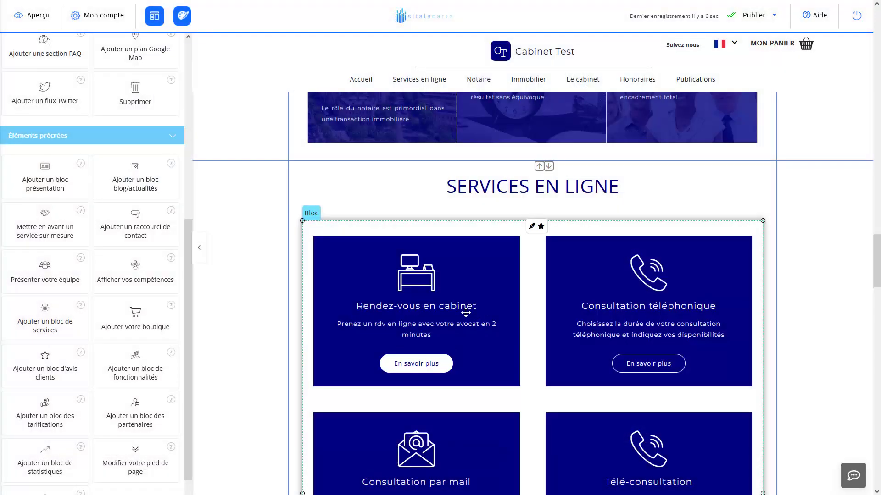
# Remove the description text below the title on the "Rendez-vous en cabinet" card.
pyautogui.tripleClick(433, 327)
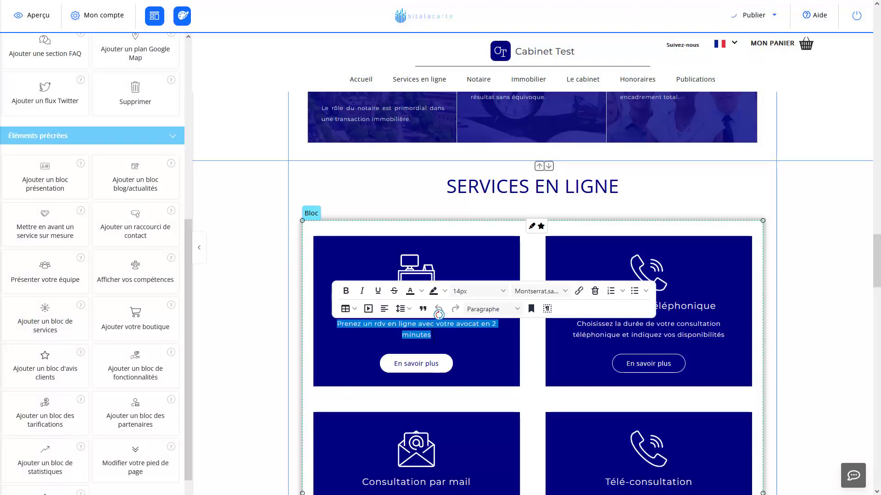
pyautogui.press('BackSpace')
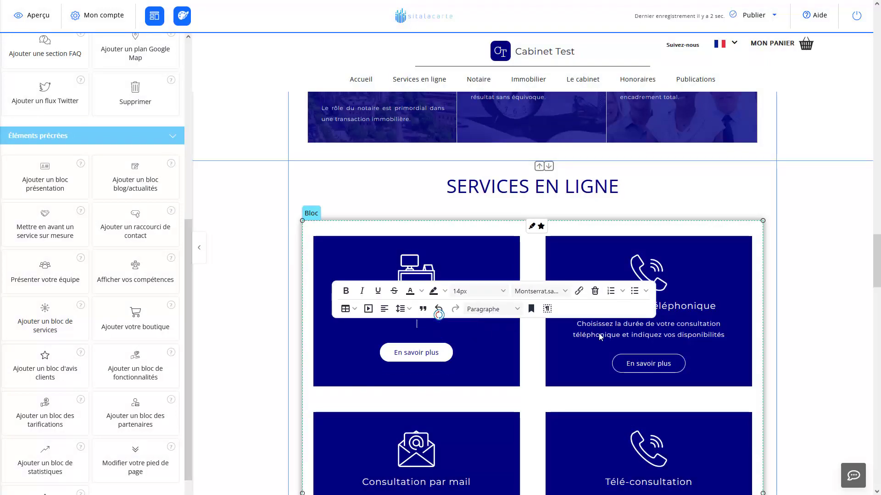
pyautogui.tripleClick(697, 306)
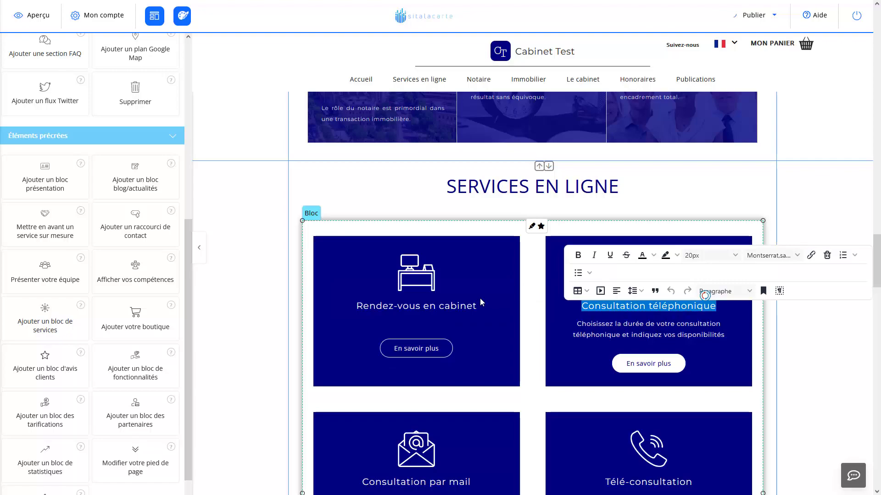
pyautogui.tripleClick(444, 306)
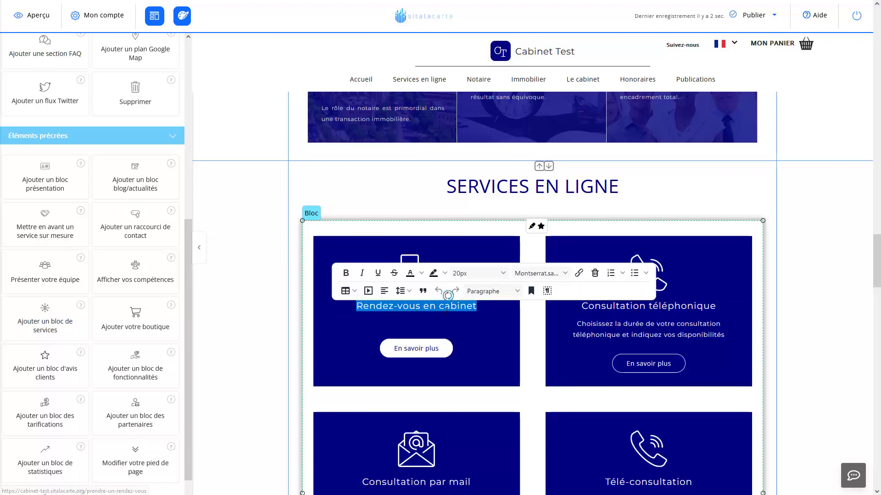
pyautogui.click(648, 342)
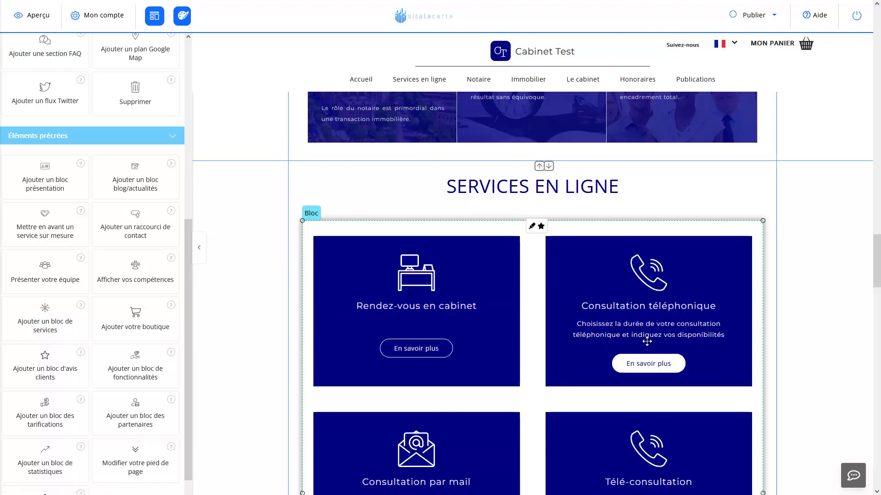
pyautogui.scroll(-4, 645, 340)
pyautogui.scroll(4, 640, 339)
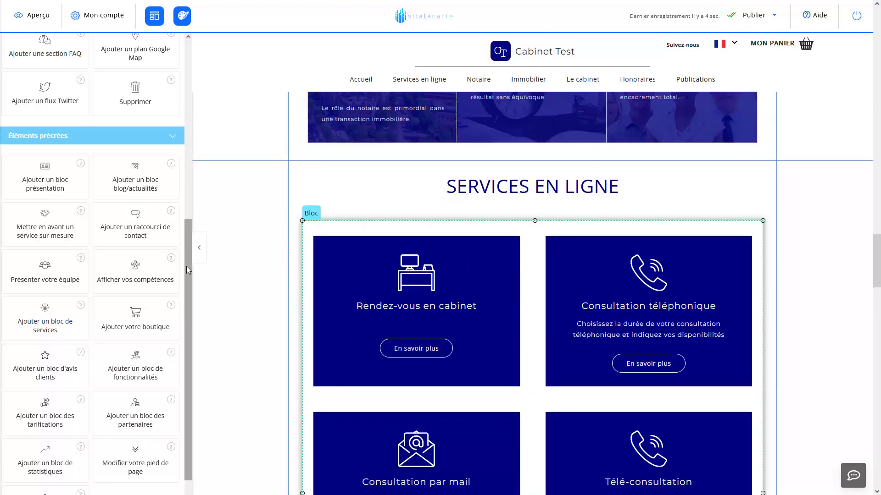
pyautogui.moveTo(190, 263); pyautogui.dragTo(205, 82)
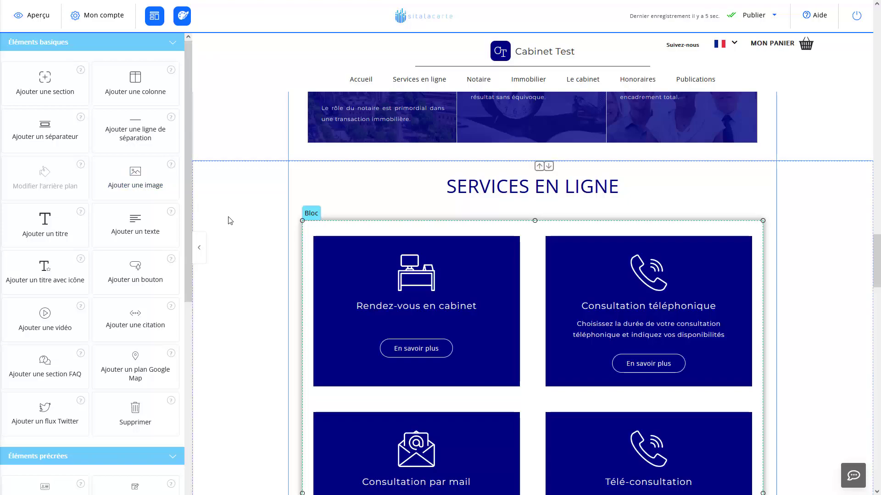
# Narrow the online services block slightly from its right edge.
pyautogui.scroll(-3, 472, 295)
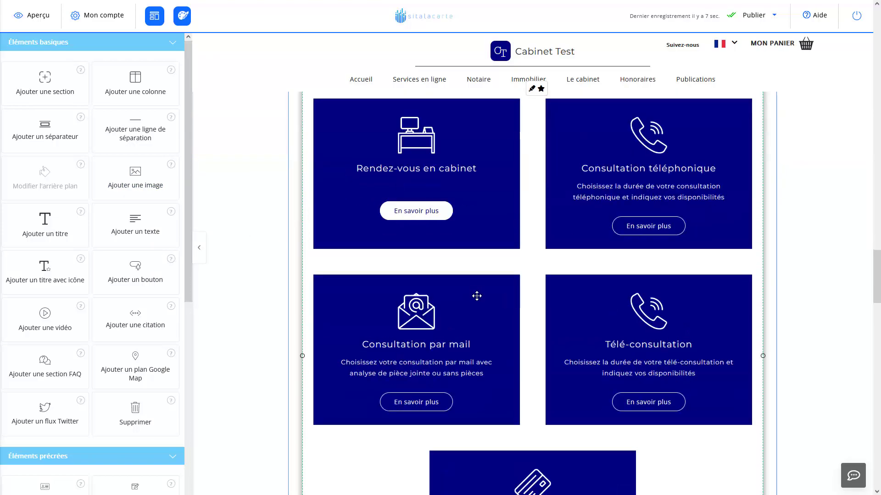
pyautogui.scroll(-2, 576, 356)
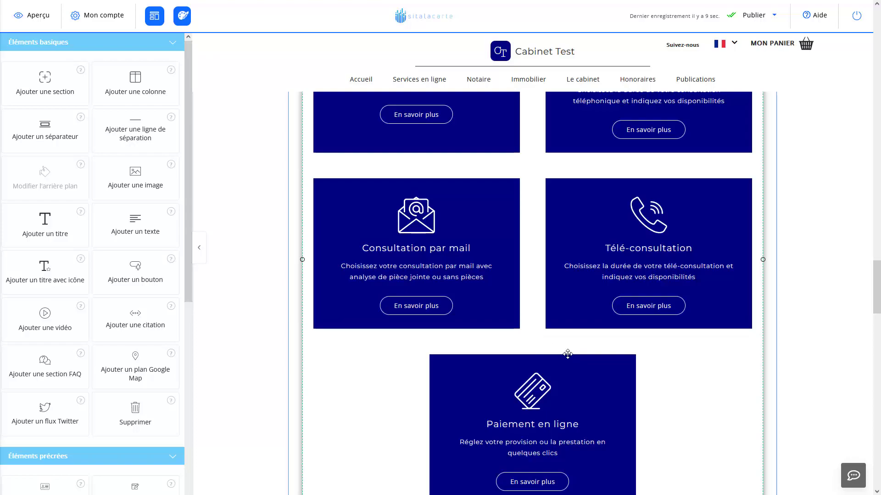
pyautogui.scroll(-3, 703, 365)
pyautogui.scroll(5, 703, 362)
pyautogui.moveTo(763, 329); pyautogui.dragTo(757, 350)
pyautogui.scroll(-1, 662, 371)
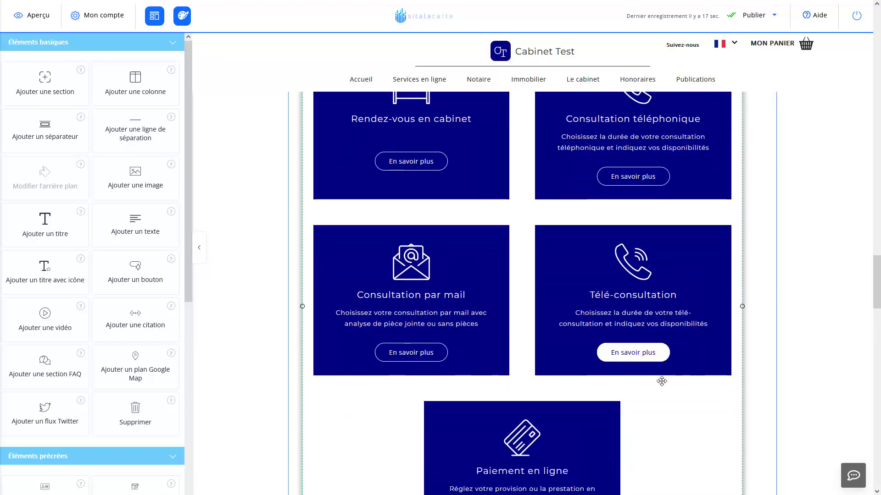
# Hide the elements sidebar and widen the services block to nearly the full content width.
pyautogui.click(199, 248)
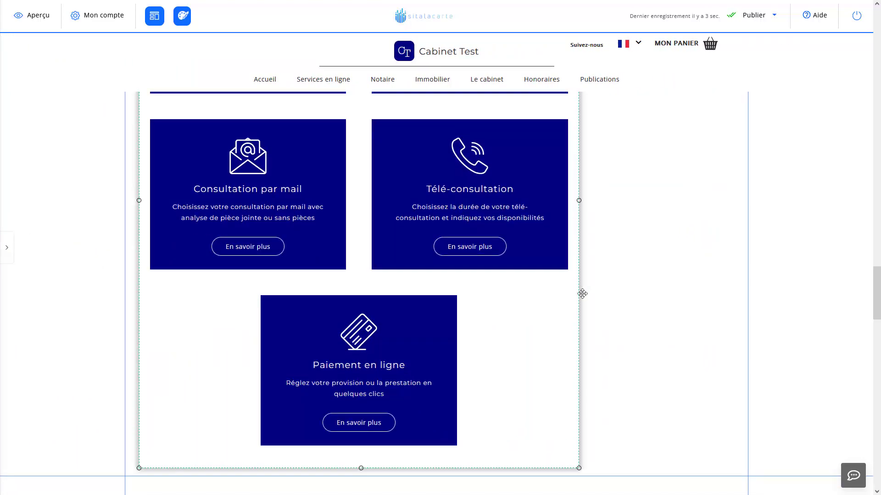
pyautogui.moveTo(576, 293); pyautogui.dragTo(770, 308)
pyautogui.moveTo(629, 348); pyautogui.dragTo(675, 348)
pyautogui.moveTo(678, 348); pyautogui.dragTo(621, 350)
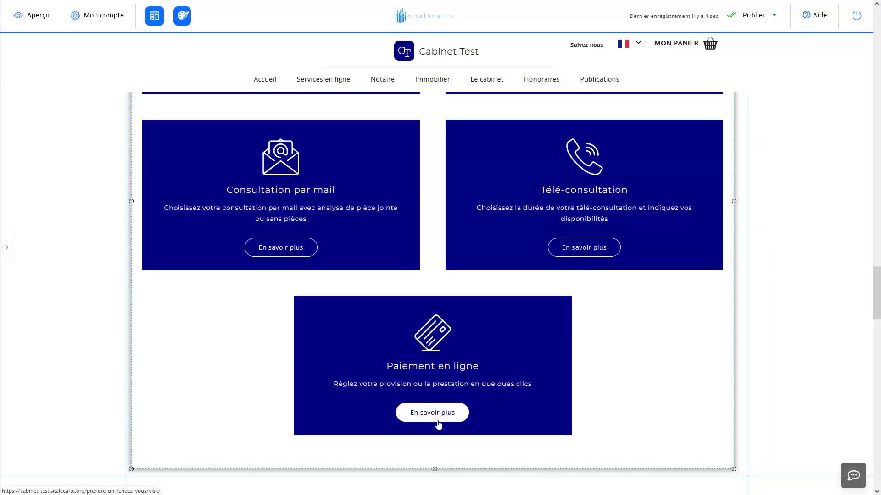
# Open the appointment page linked from the "Rendez-vous en cabinet" card, look over its form and return to the home page.
pyautogui.scroll(9, 448, 397)
pyautogui.moveTo(323, 79)
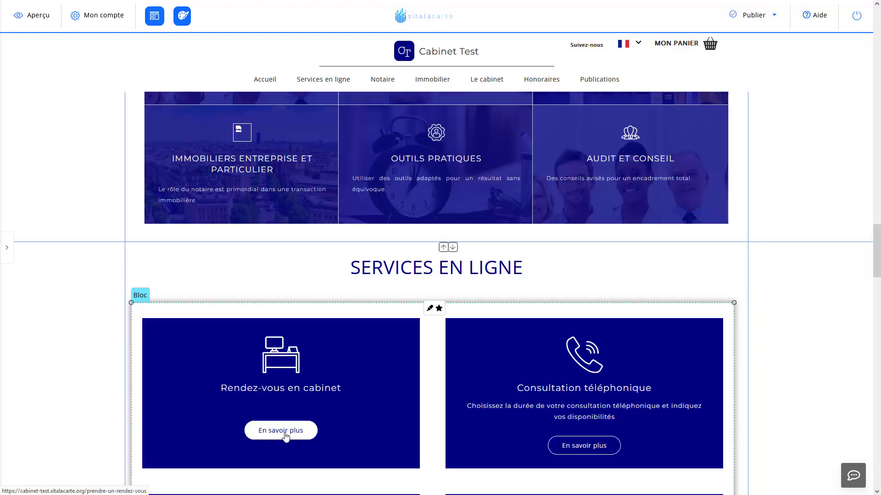
pyautogui.click(281, 431)
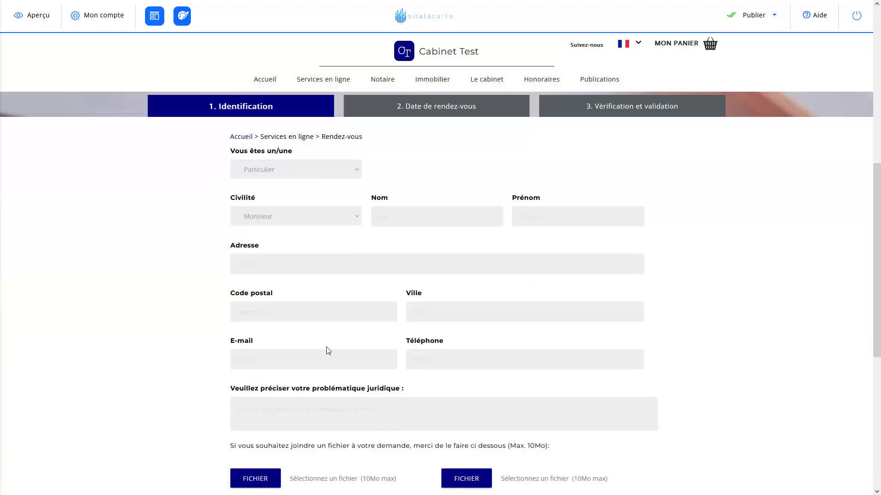
pyautogui.scroll(-2, 328, 351)
pyautogui.scroll(5, 328, 351)
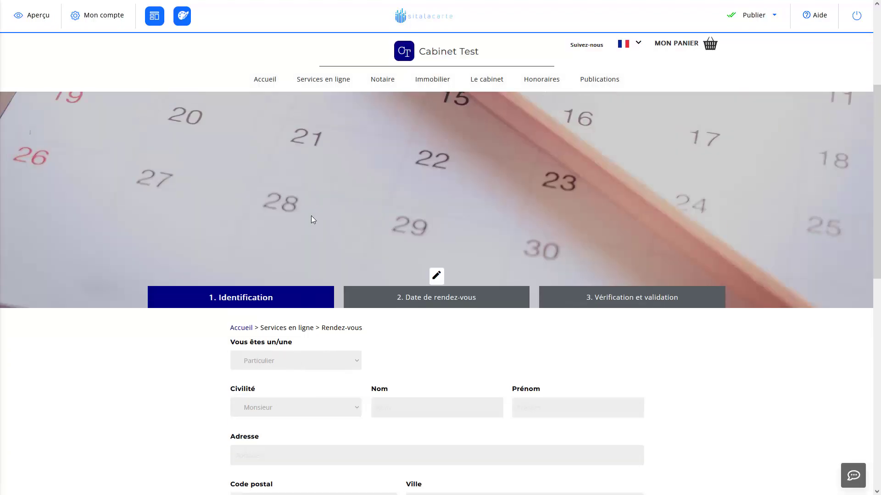
pyautogui.click(265, 79)
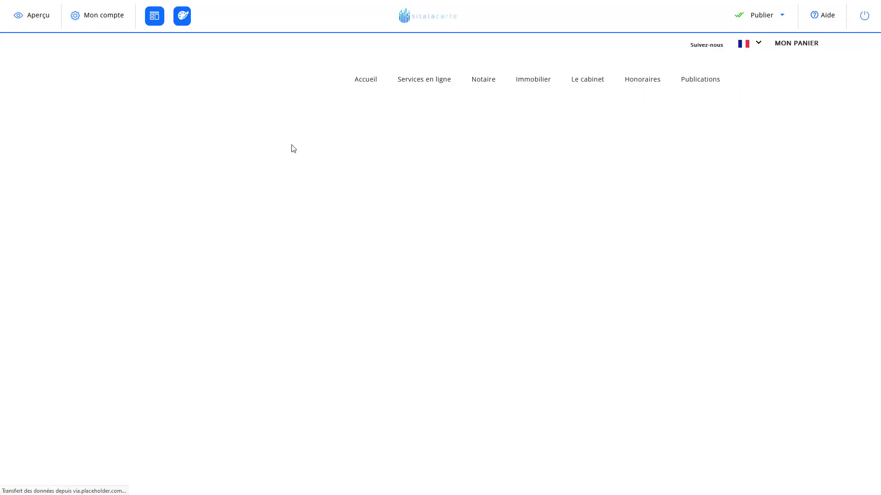
# Apply the "Sortie classique" animation to the services block under "SERVICES EN LIGNE".
pyautogui.scroll(-10, 334, 209)
pyautogui.scroll(-10, 333, 209)
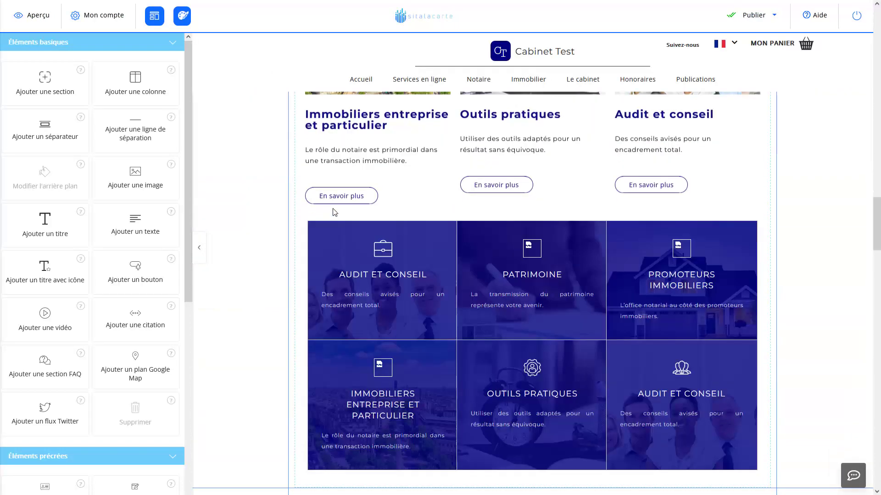
pyautogui.scroll(4, 335, 206)
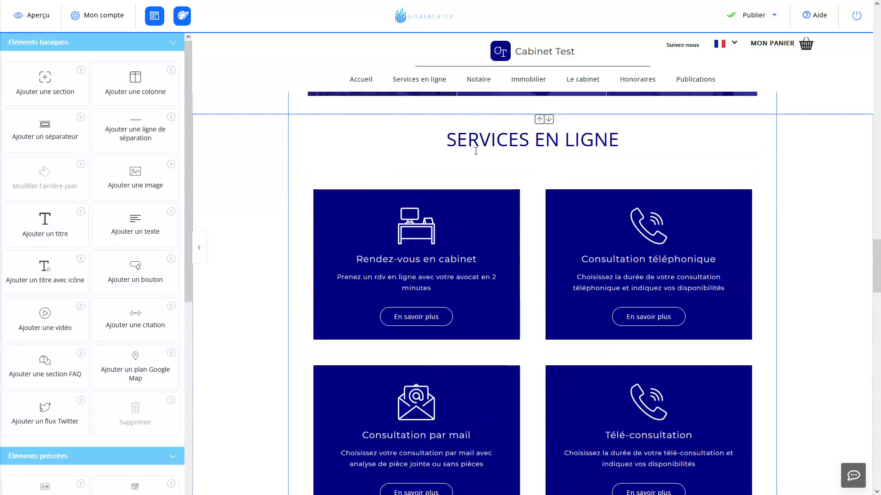
pyautogui.click(528, 237)
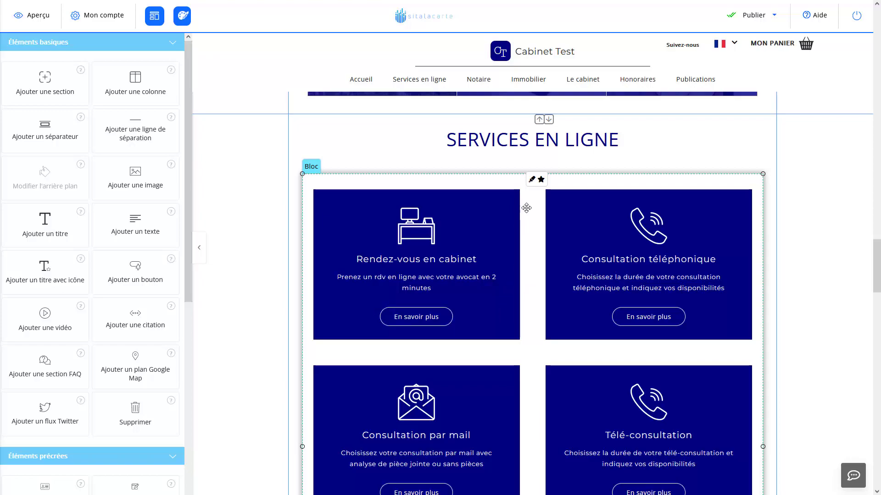
pyautogui.click(536, 180)
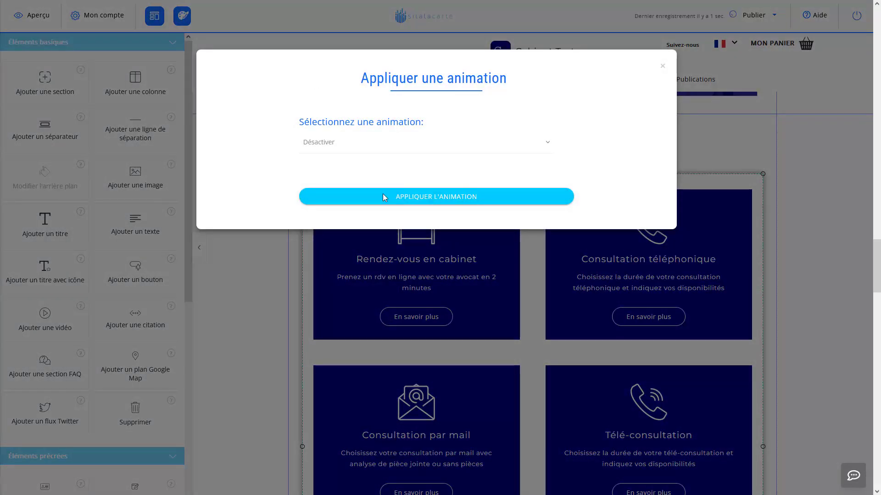
pyautogui.click(393, 147)
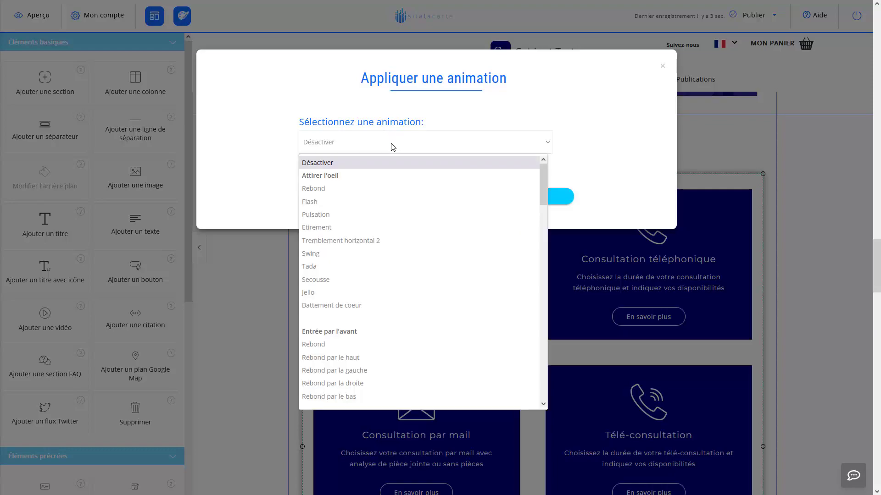
pyautogui.scroll(-10, 415, 248)
pyautogui.scroll(-3, 415, 248)
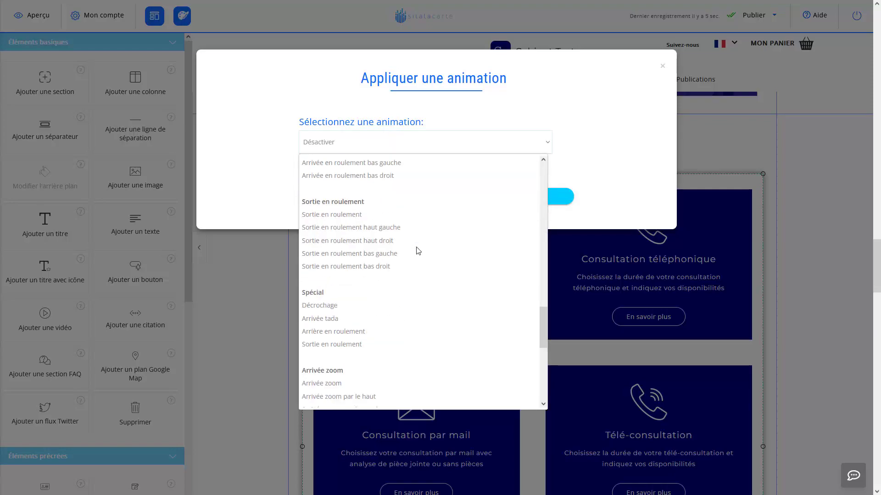
pyautogui.scroll(6, 412, 245)
pyautogui.click(346, 279)
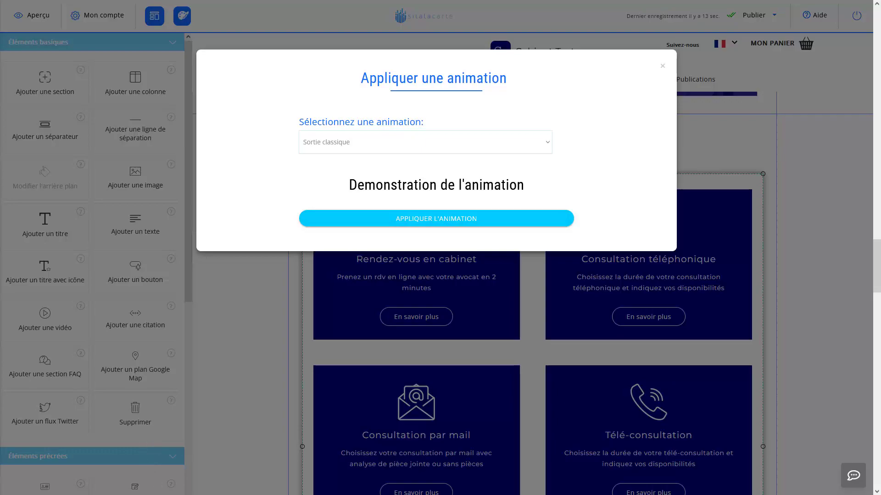
pyautogui.click(403, 220)
pyautogui.click(417, 220)
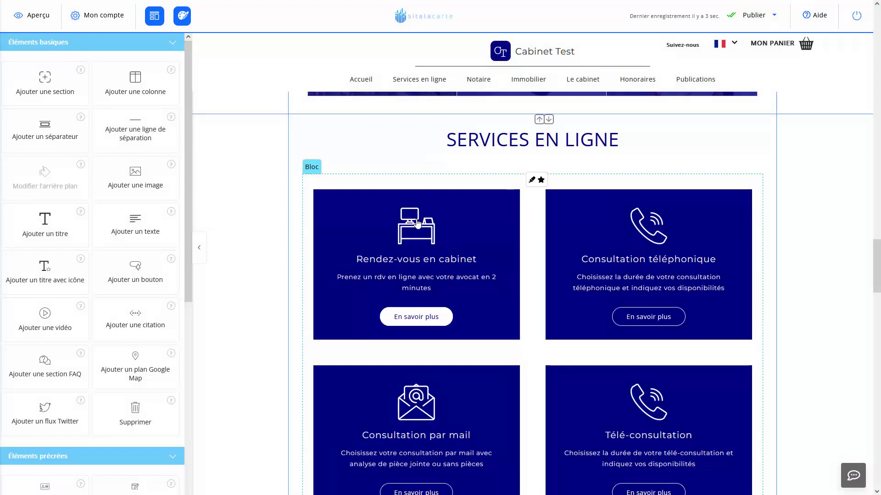
pyautogui.click(297, 204)
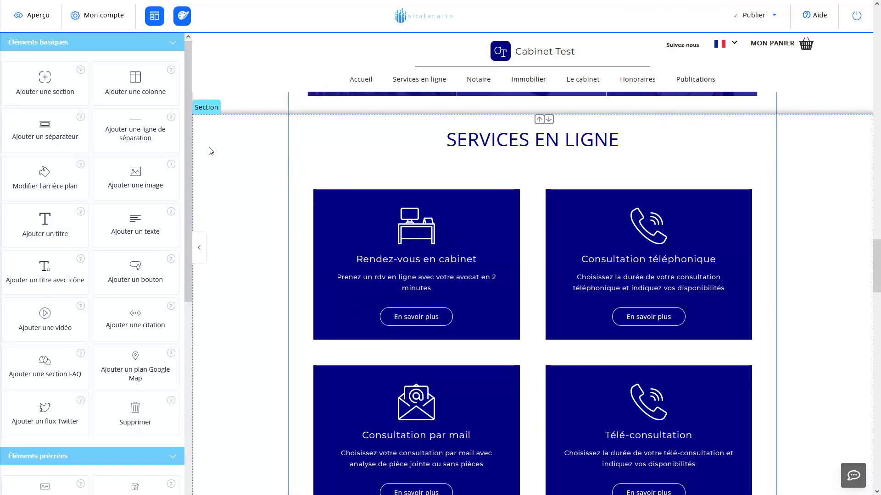
# Preview the site at computer screen size, examine the services section on the home page and return to edit mode.
pyautogui.moveTo(715, 13)
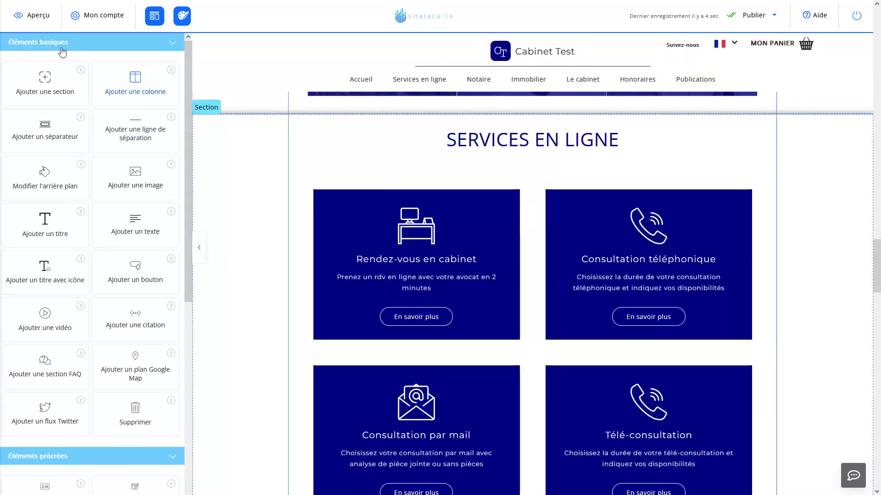
pyautogui.click(31, 20)
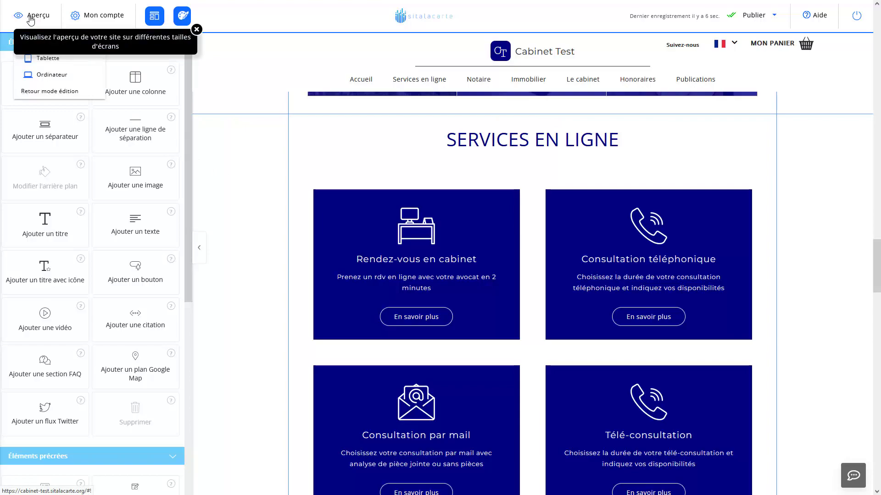
pyautogui.click(58, 77)
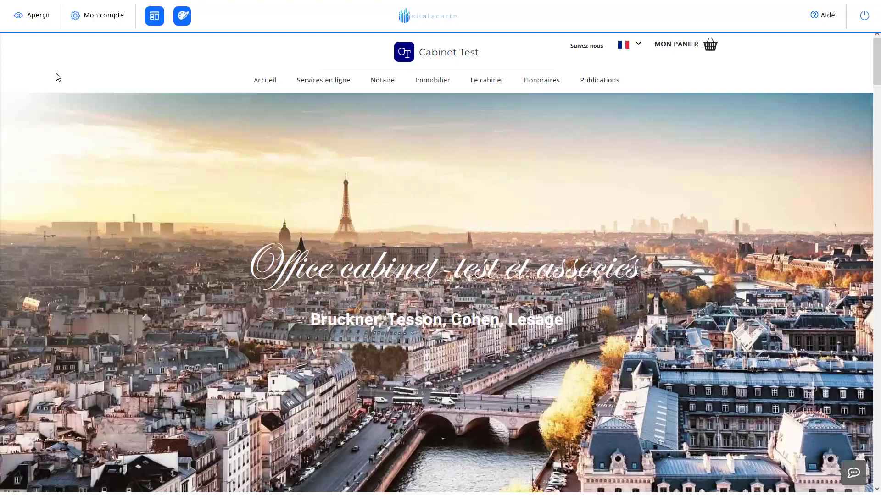
pyautogui.scroll(-10, 334, 211)
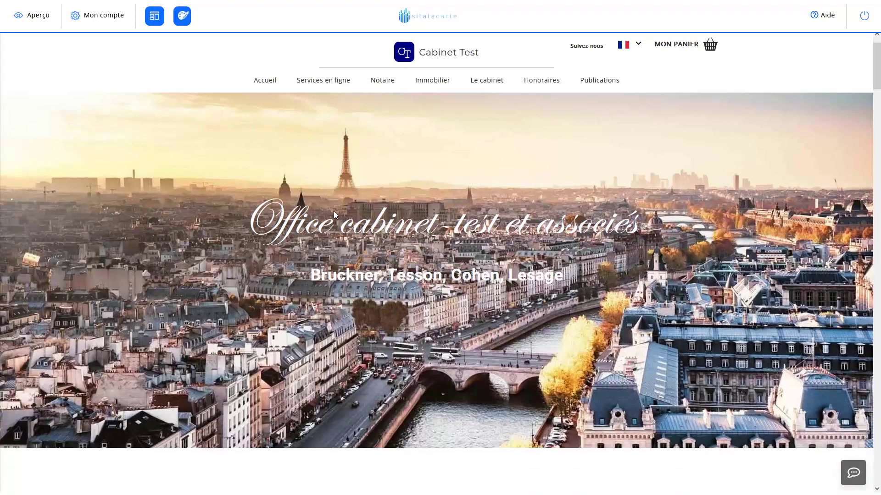
pyautogui.scroll(-20, 23, 170)
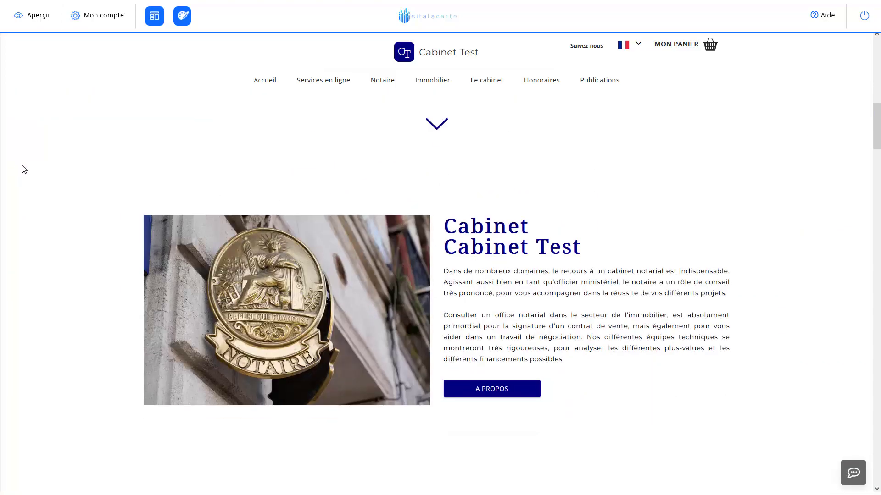
pyautogui.scroll(-15, 177, 185)
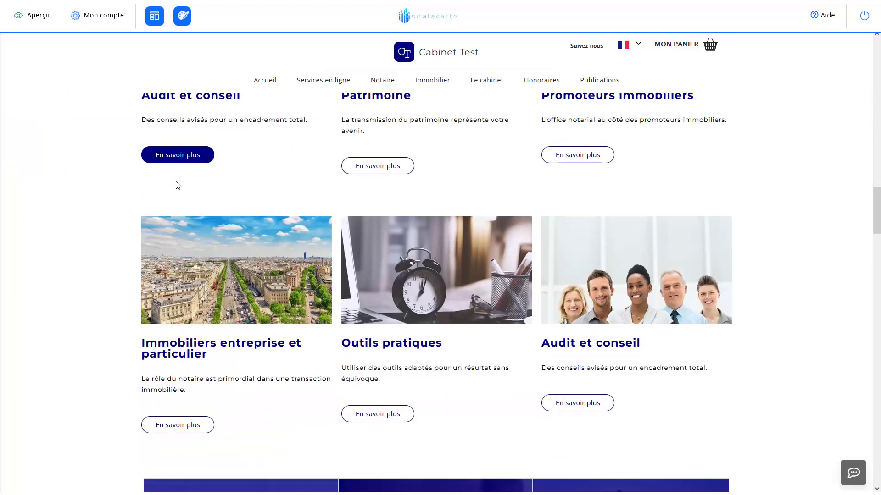
pyautogui.scroll(-2, 177, 185)
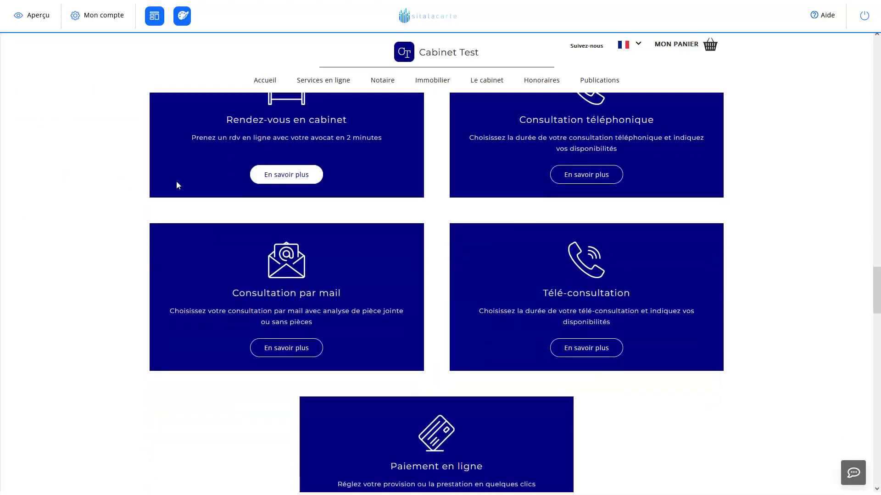
pyautogui.scroll(5, 177, 185)
pyautogui.scroll(-5, 178, 185)
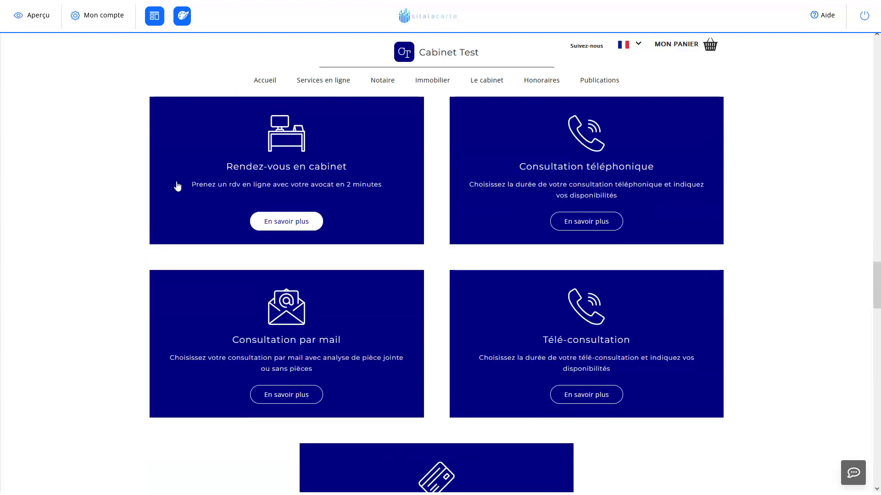
pyautogui.scroll(-2, 177, 186)
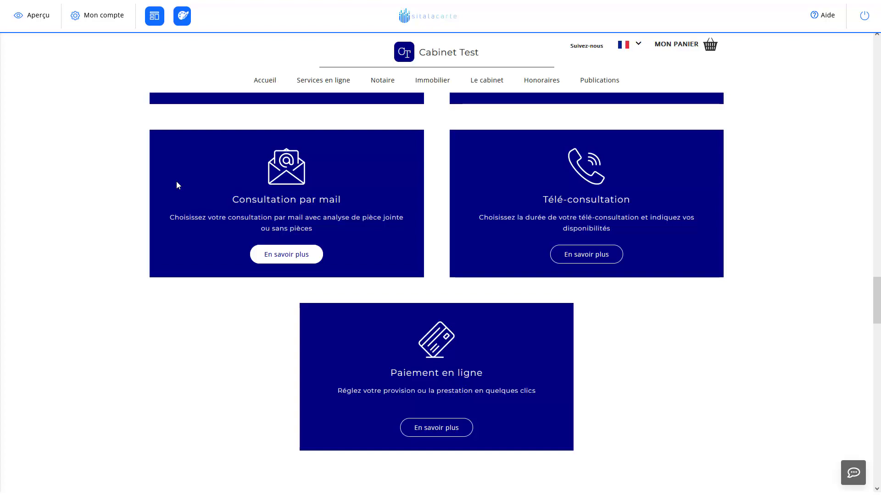
pyautogui.moveTo(42, 18)
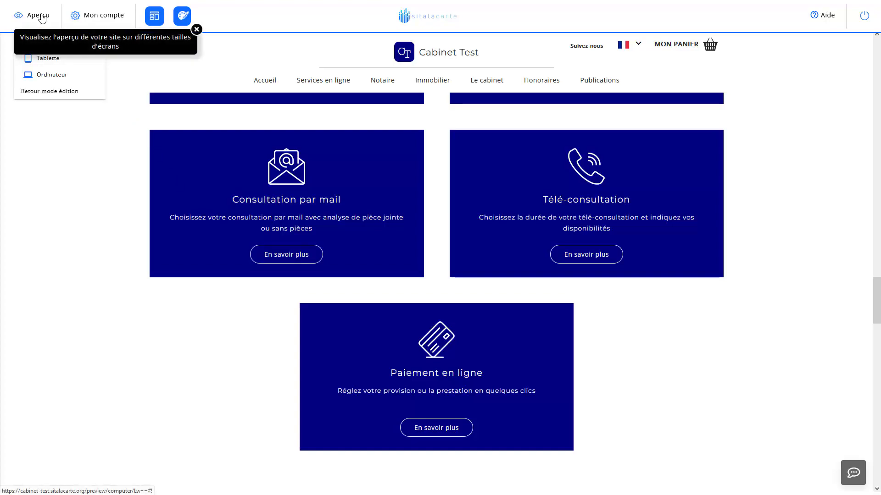
pyautogui.click(50, 94)
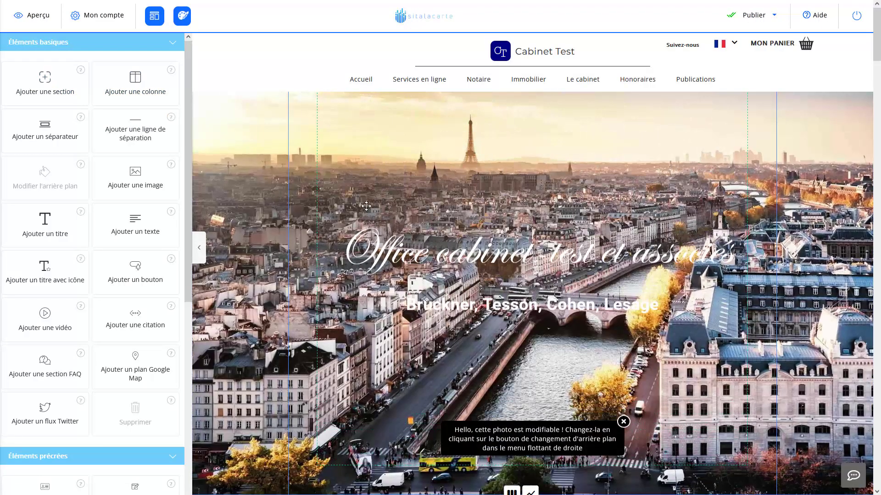
# Look over the available site themes and the predefined and custom colour options without changing them.
pyautogui.scroll(-9, 366, 206)
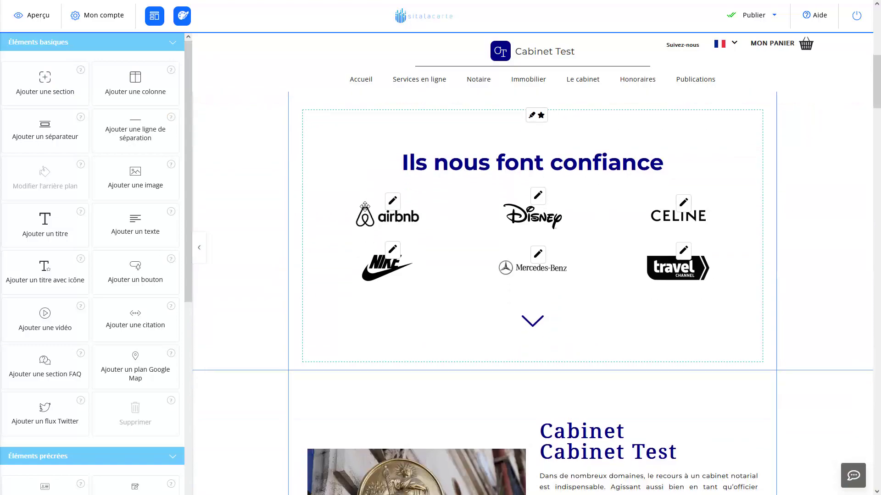
pyautogui.scroll(8, 364, 206)
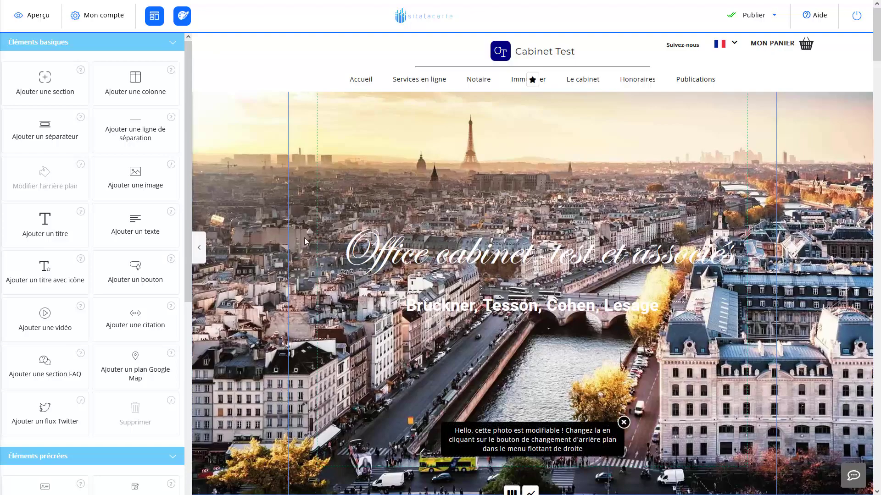
pyautogui.click(154, 16)
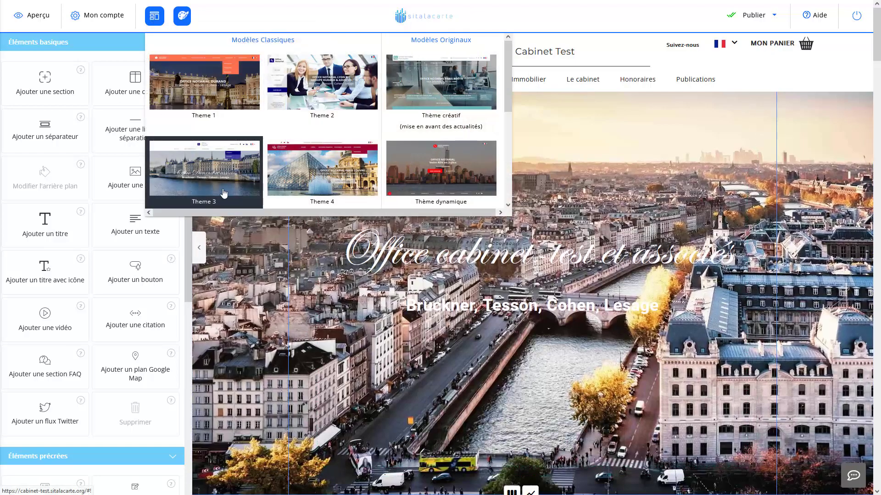
pyautogui.click(180, 19)
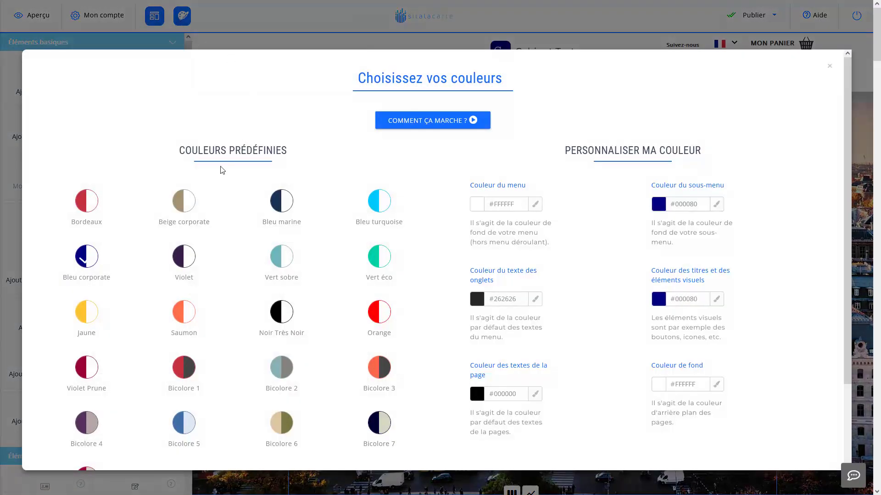
pyautogui.click(831, 67)
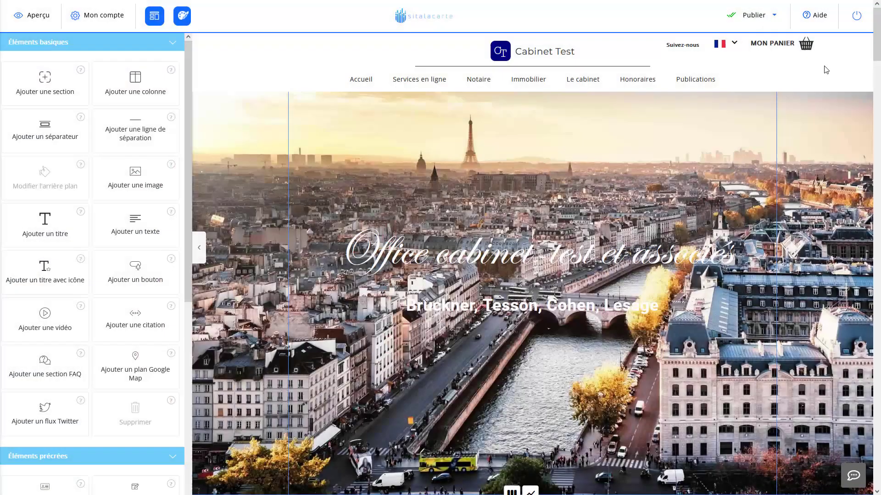